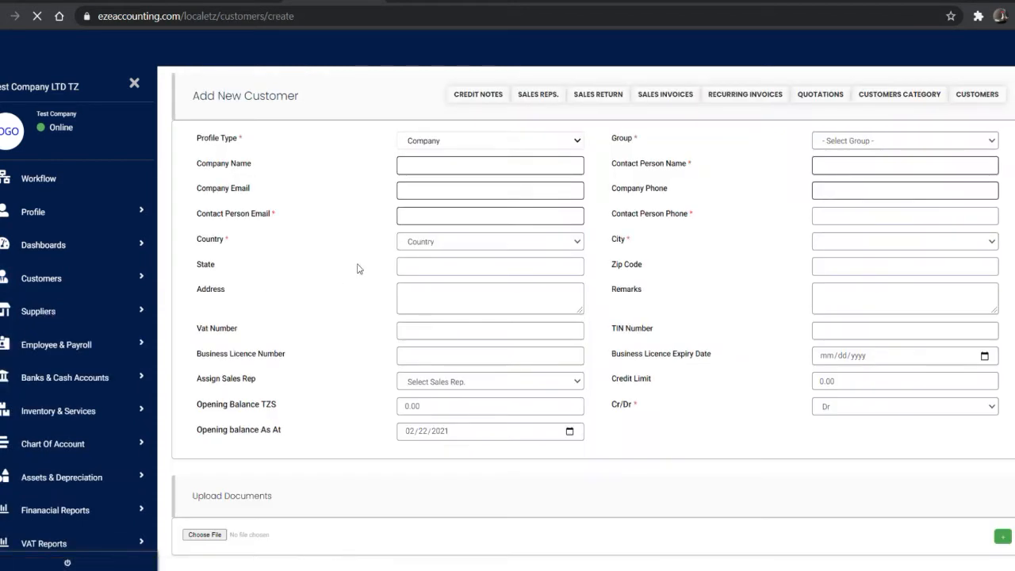
Set the new customer's profile type to Company and its group to Corporate.
{"action": "left_click", "coordinate": [559, 145]}
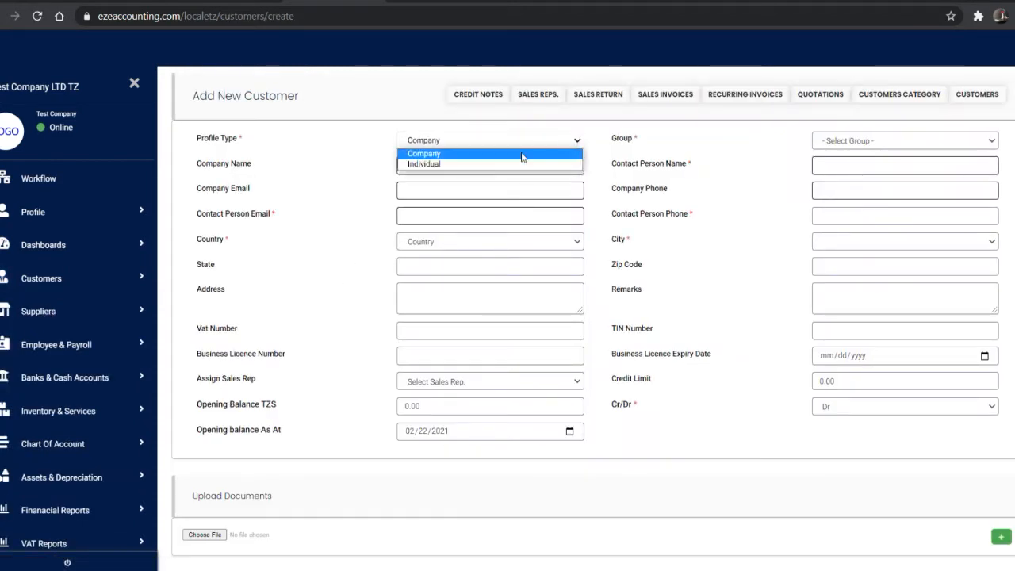
{"action": "left_click", "coordinate": [488, 152]}
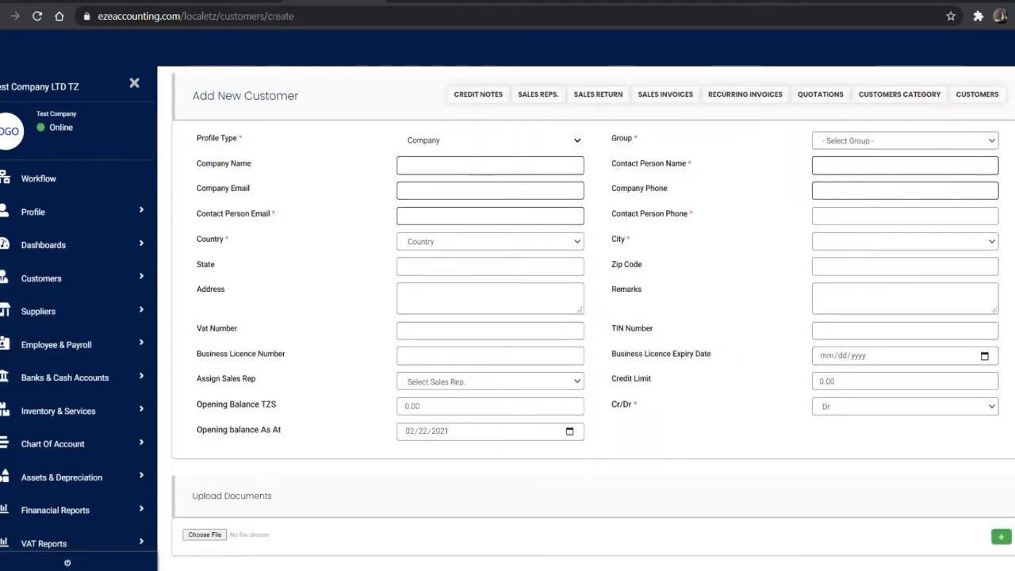
{"action": "left_click", "coordinate": [978, 140]}
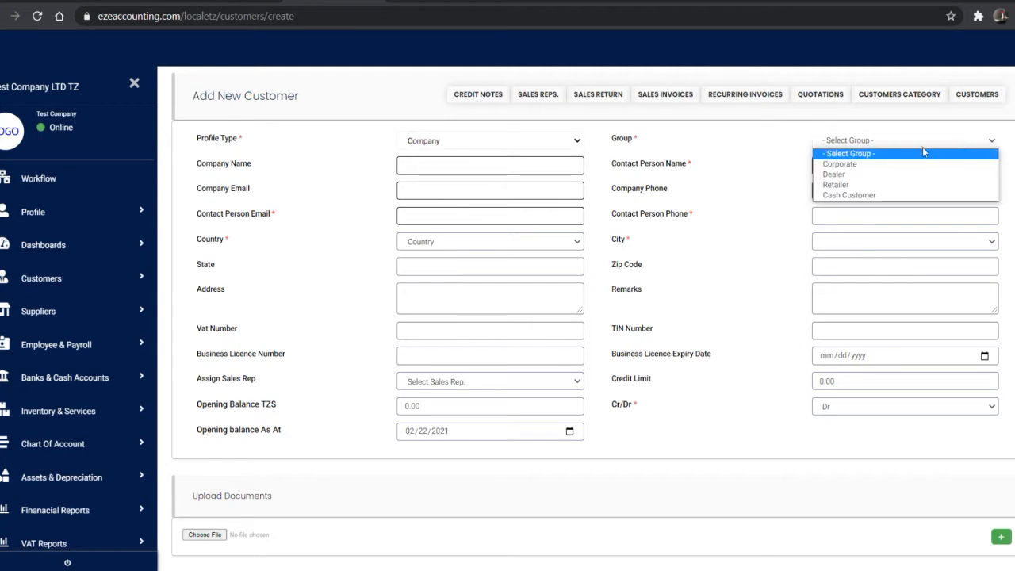
{"action": "left_click", "coordinate": [846, 168]}
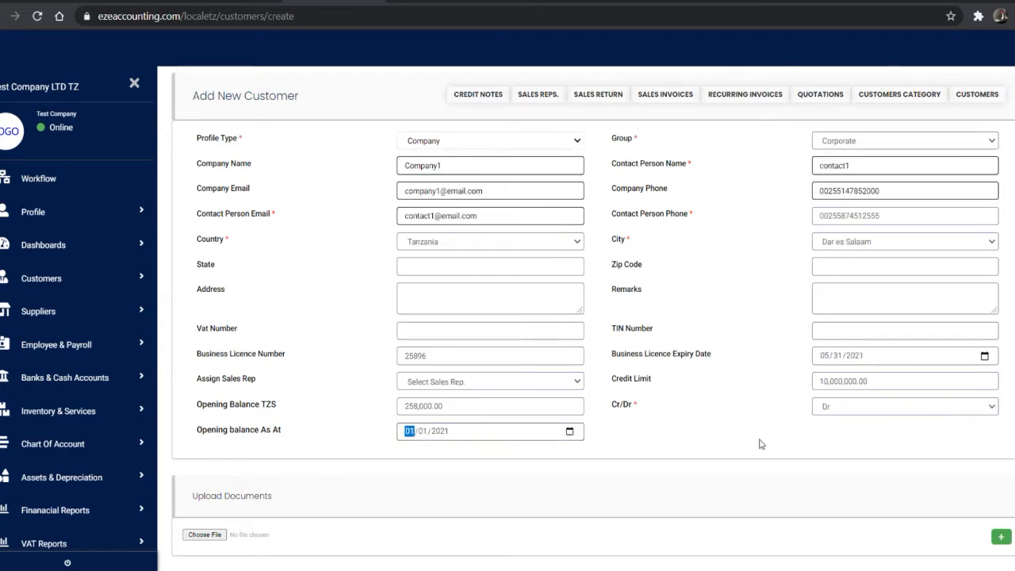
Add three extra file rows to the new customer's document upload section.
{"action": "scroll", "coordinate": [761, 444], "scroll_direction": "down", "scroll_amount": 1}
{"action": "left_click", "coordinate": [1000, 507]}
{"action": "left_click", "coordinate": [1000, 508]}
{"action": "scroll", "coordinate": [912, 507], "scroll_direction": "down", "scroll_amount": 1}
{"action": "left_click", "coordinate": [1000, 462]}
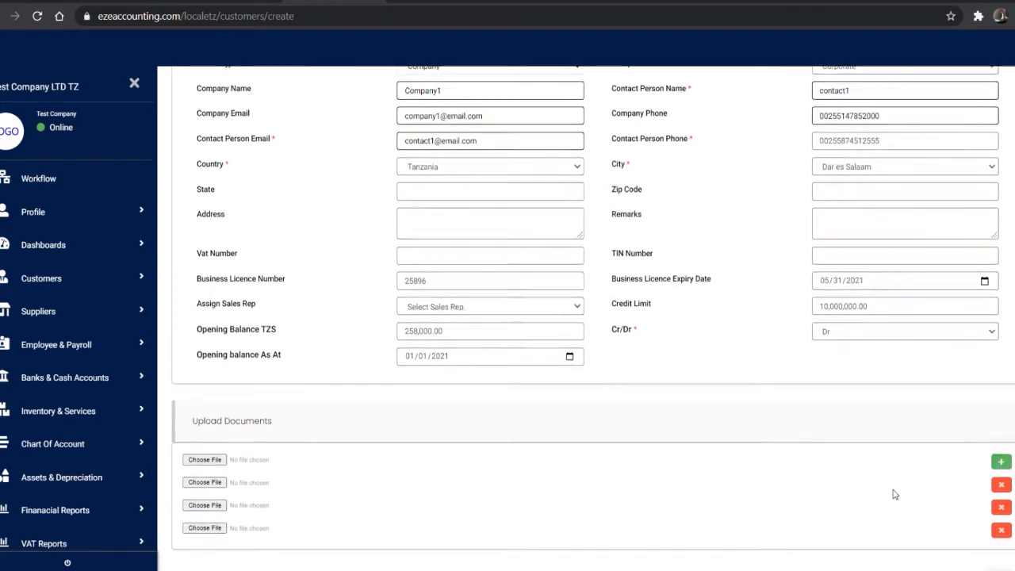
Remove the three extra file rows from the document upload section.
{"action": "scroll", "coordinate": [895, 493], "scroll_direction": "down", "scroll_amount": 1}
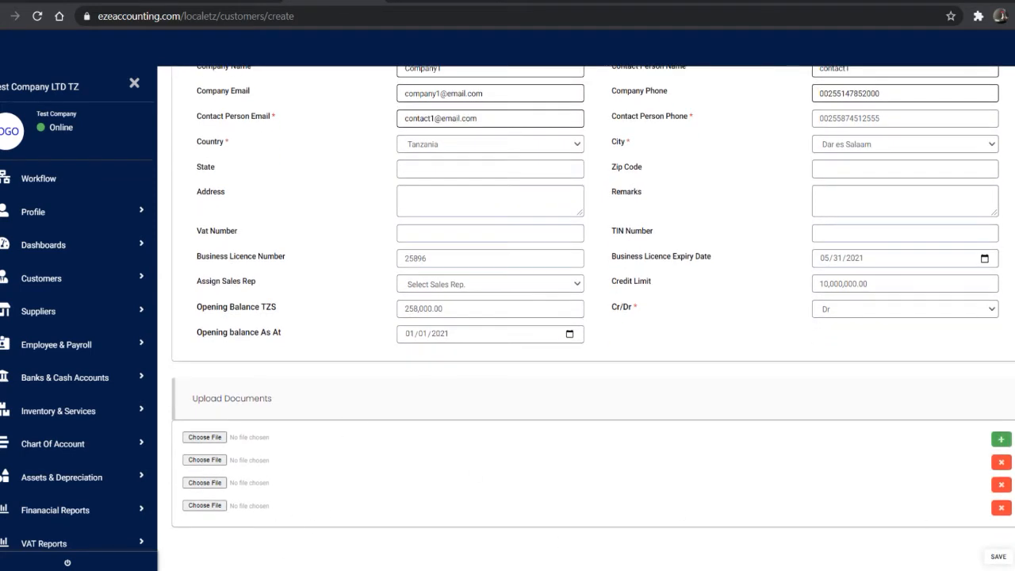
{"action": "left_click", "coordinate": [1000, 506]}
{"action": "left_click", "coordinate": [1001, 505]}
{"action": "left_click", "coordinate": [1000, 506]}
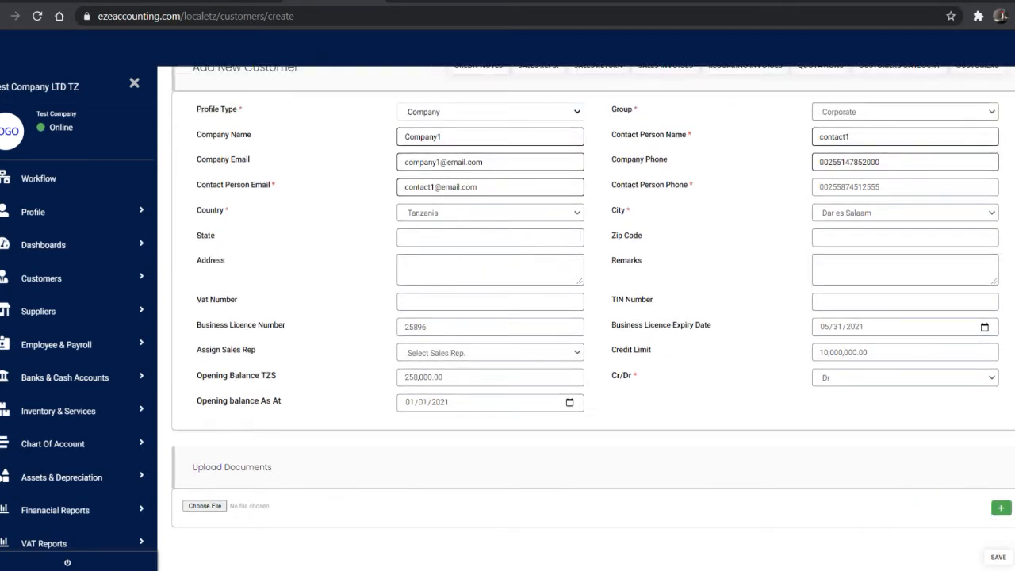
Save the new customer Company1 and review its entry in the customers list.
{"action": "left_click", "coordinate": [998, 557]}
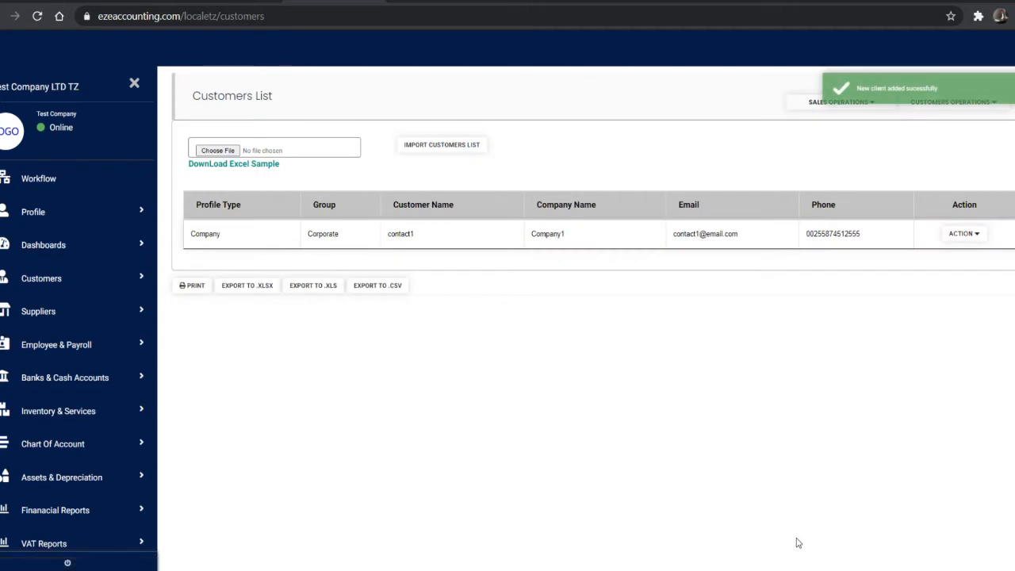
{"action": "left_click_drag", "start_coordinate": [189, 237], "coordinate": [959, 235]}
{"action": "left_click", "coordinate": [777, 317]}
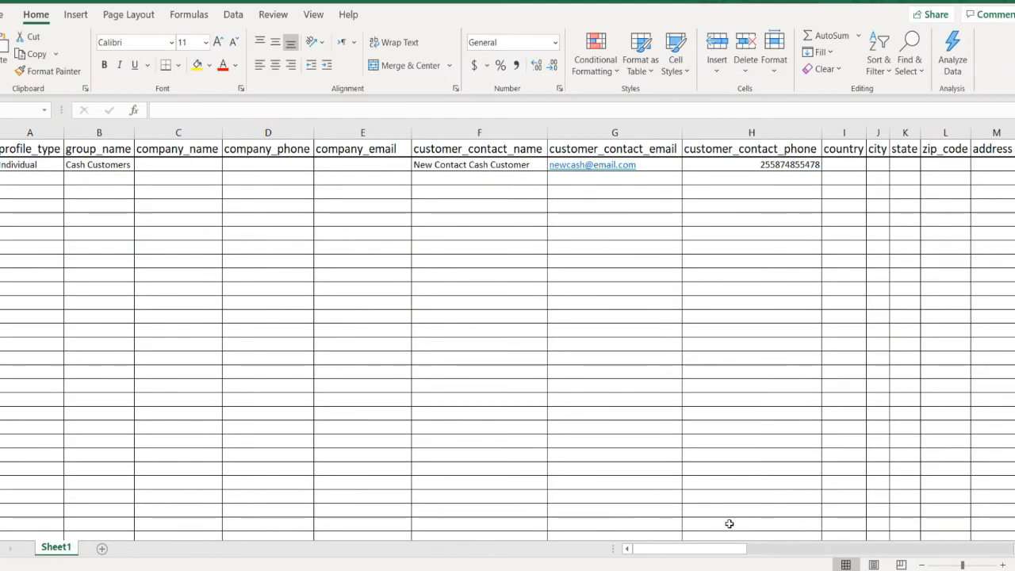
In the Excel customer import sheet, choose Individual as the first record's profile_type.
{"action": "left_click", "coordinate": [51, 165]}
{"action": "left_click", "coordinate": [71, 166]}
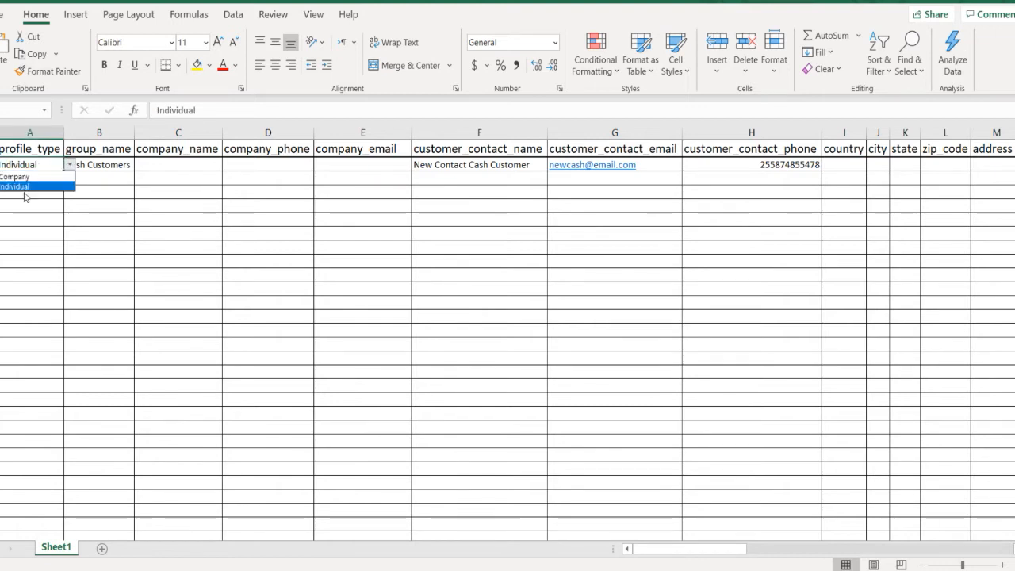
{"action": "left_click", "coordinate": [23, 187]}
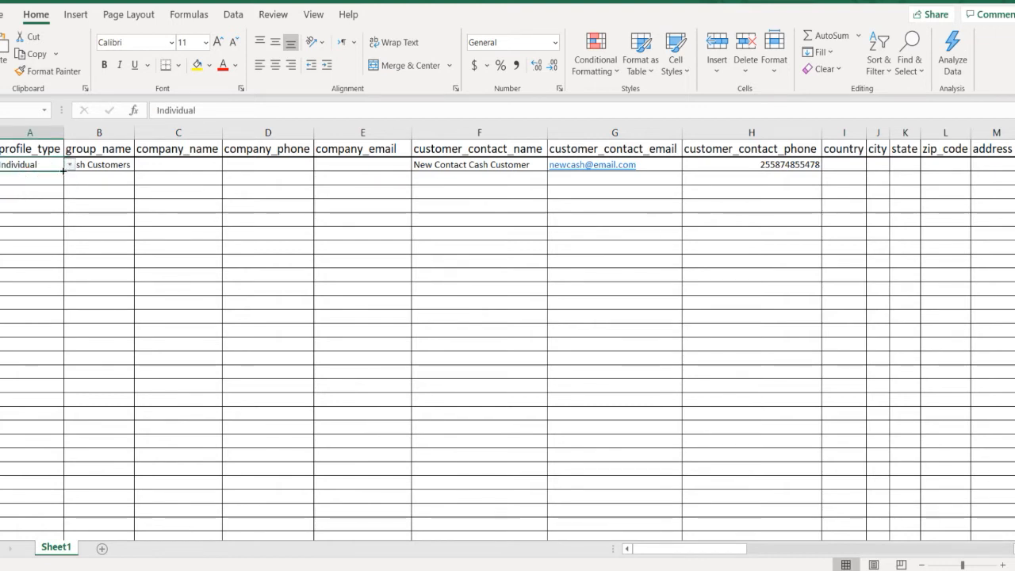
Replace the first record's group_name with Cash Customer, copied from the customer groups page of the accounting site.
{"action": "left_click", "coordinate": [112, 165]}
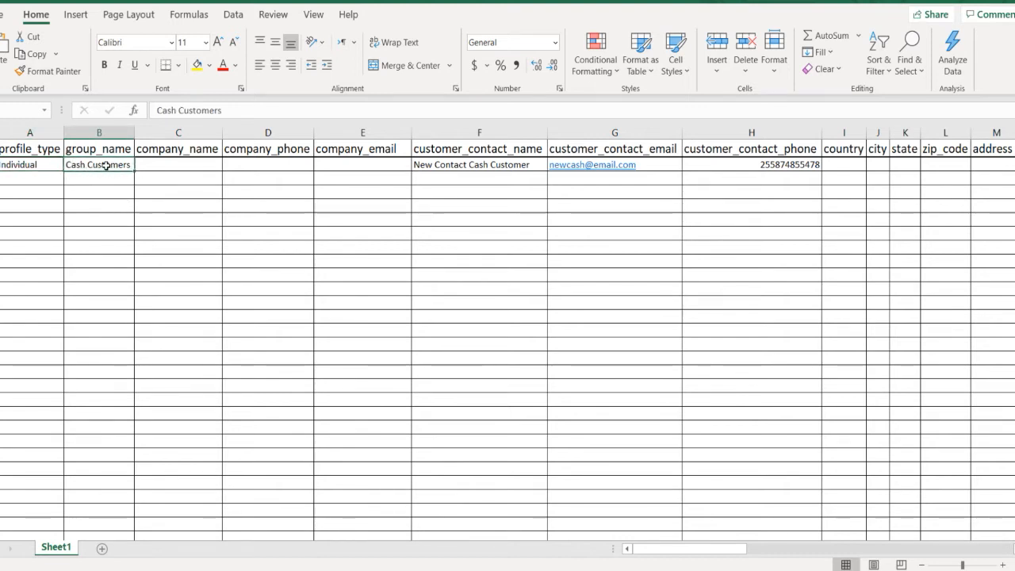
{"action": "double_click", "coordinate": [73, 164]}
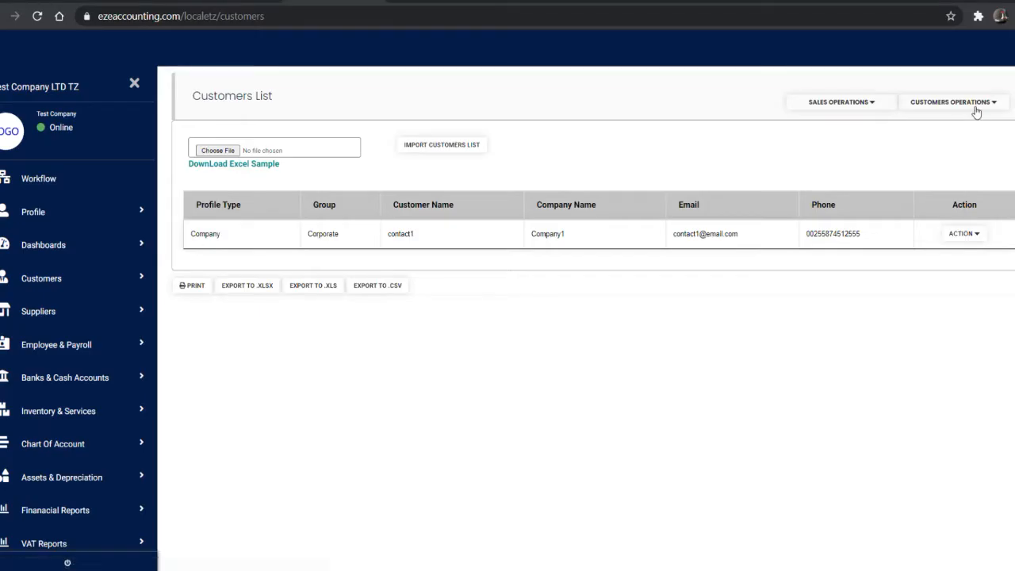
{"action": "left_click", "coordinate": [976, 109]}
{"action": "left_click", "coordinate": [958, 139]}
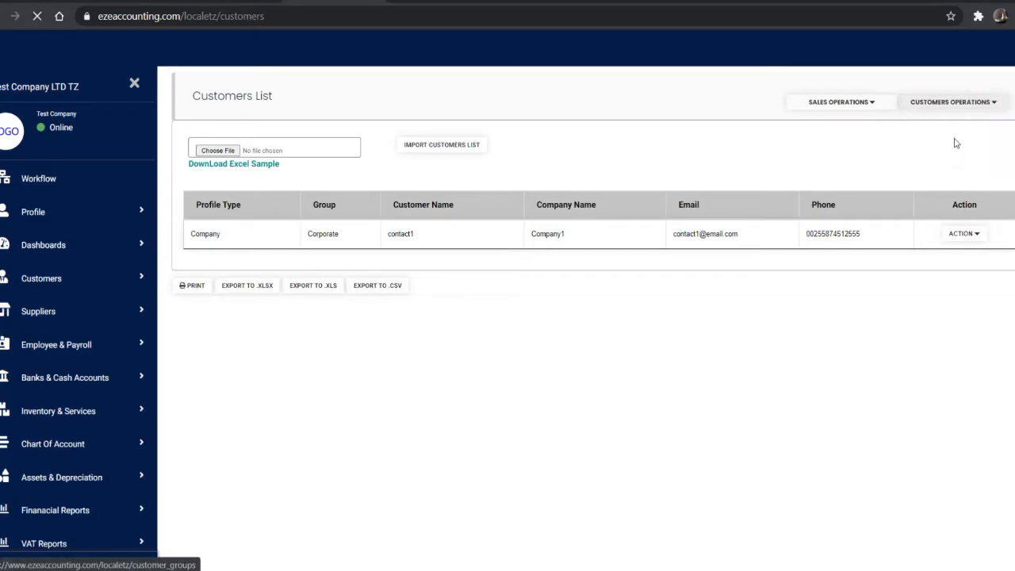
{"action": "left_click_drag", "start_coordinate": [188, 153], "coordinate": [238, 152]}
{"action": "key", "text": "ctrl+c"}
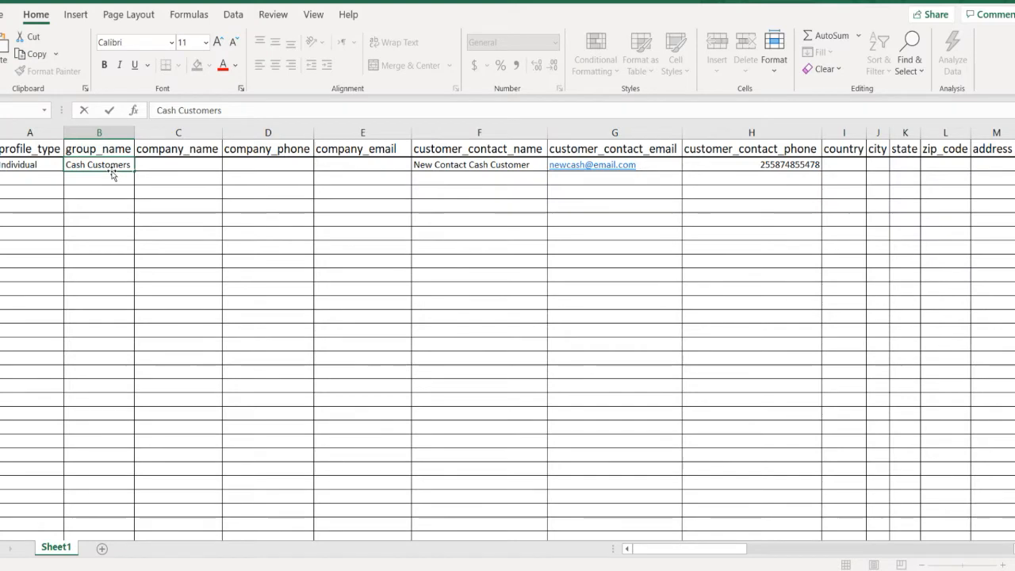
{"action": "double_click", "coordinate": [115, 165]}
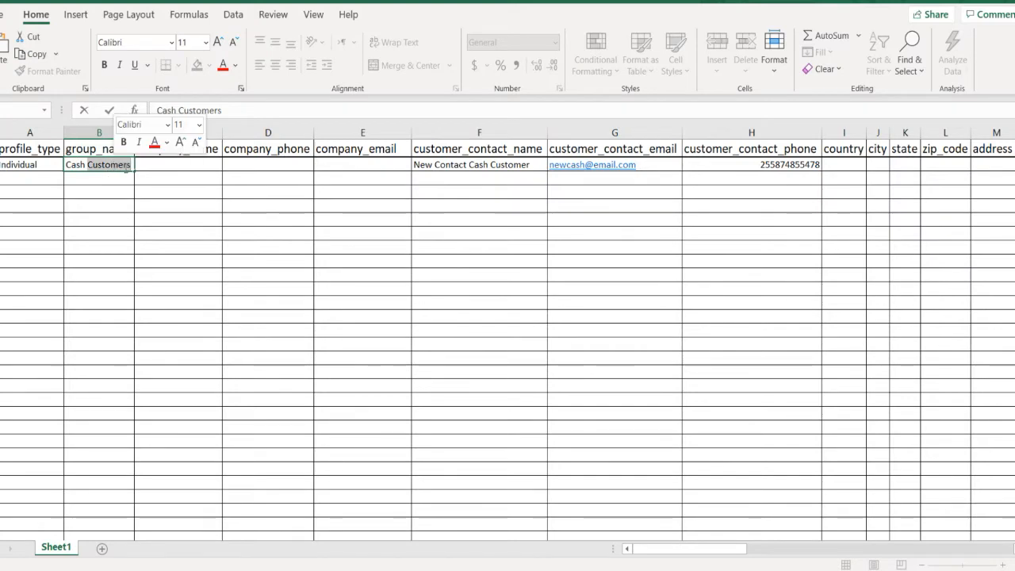
{"action": "left_click_drag", "start_coordinate": [130, 165], "coordinate": [44, 166]}
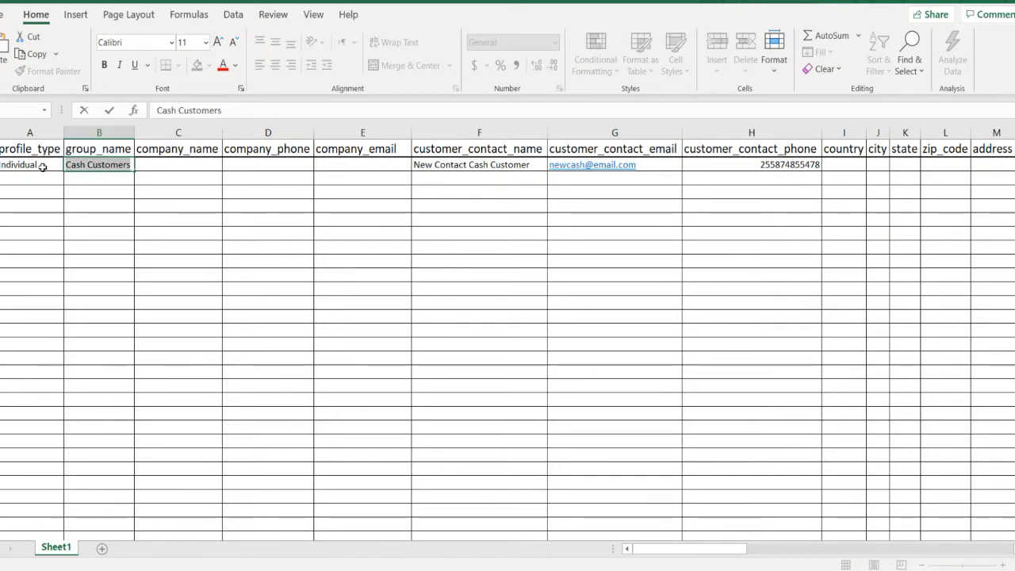
{"action": "key", "text": "ctrl+v"}
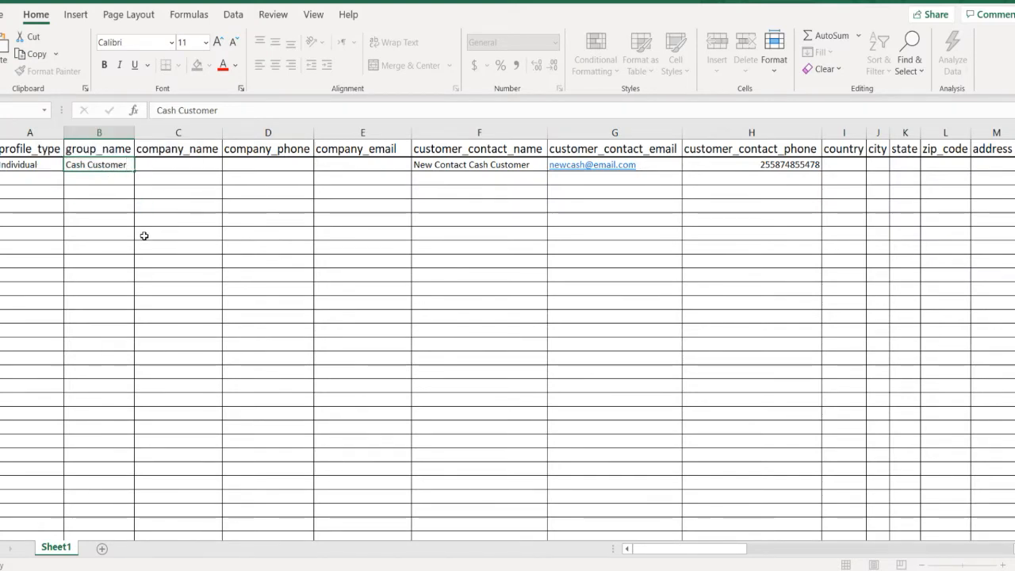
{"action": "key", "text": "Tab"}
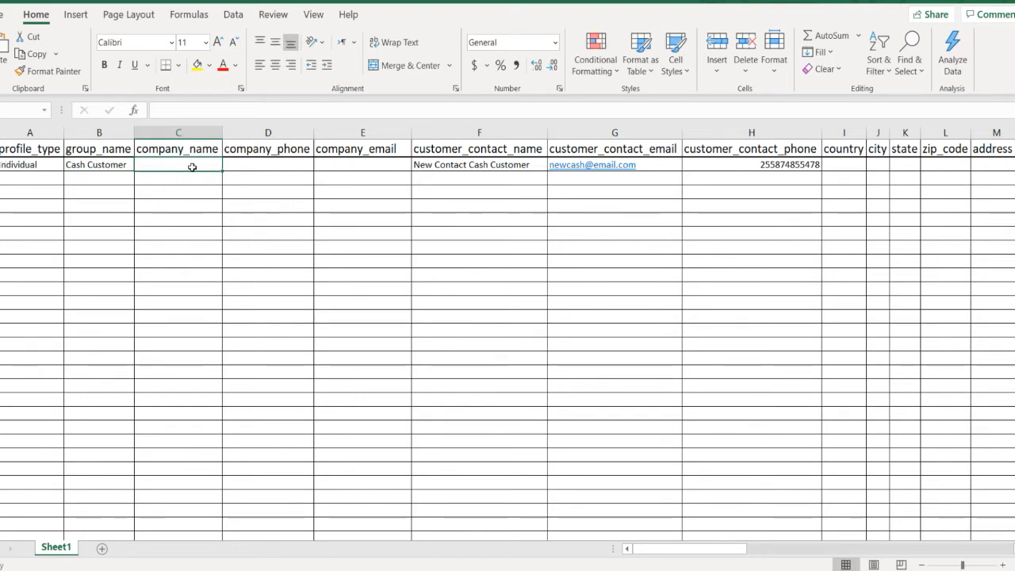
Check the first record's company and contact fields and widen the country and city columns.
{"action": "left_click", "coordinate": [275, 166]}
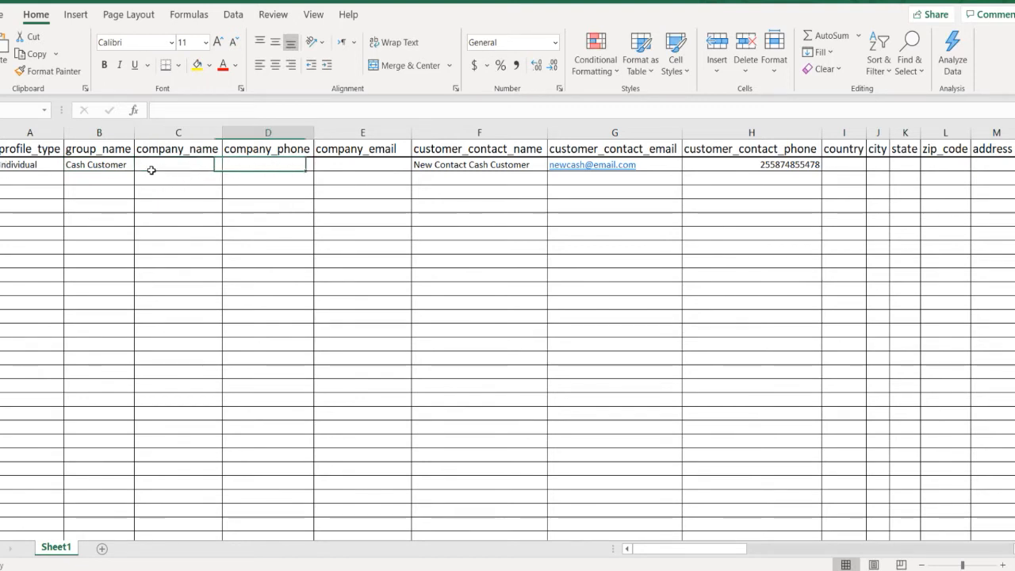
{"action": "left_click", "coordinate": [355, 167]}
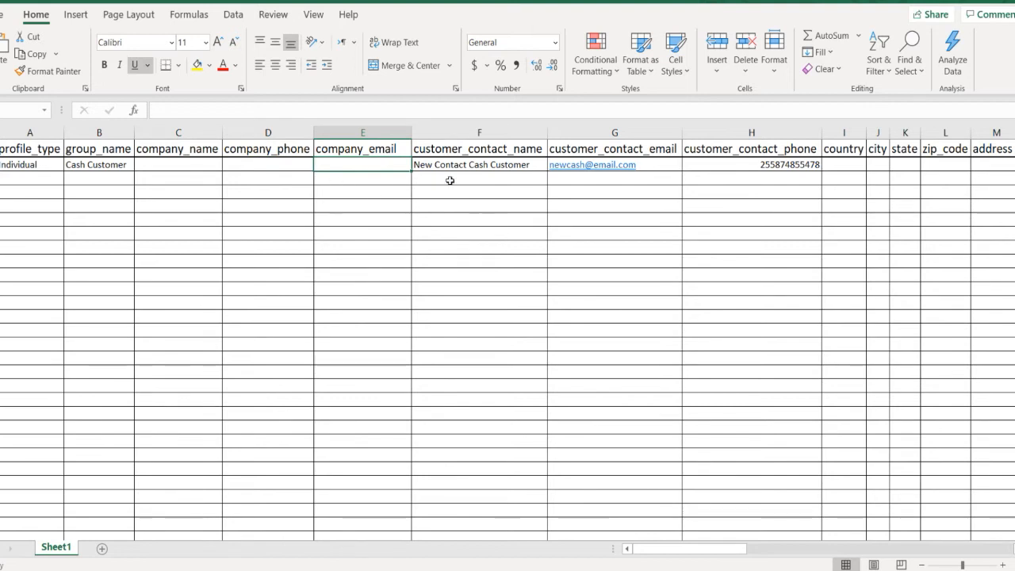
{"action": "left_click", "coordinate": [475, 168]}
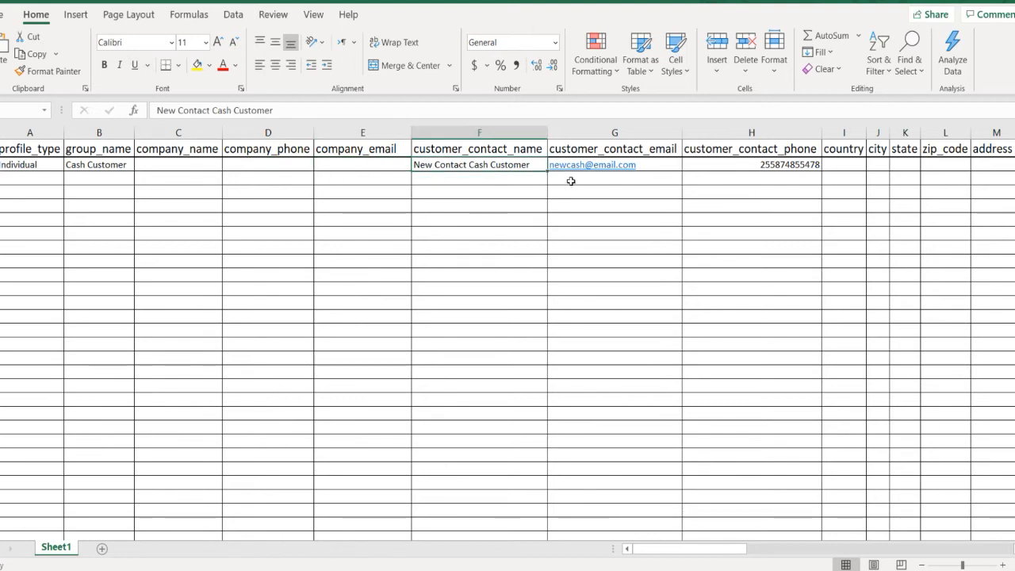
{"action": "left_click", "coordinate": [729, 168]}
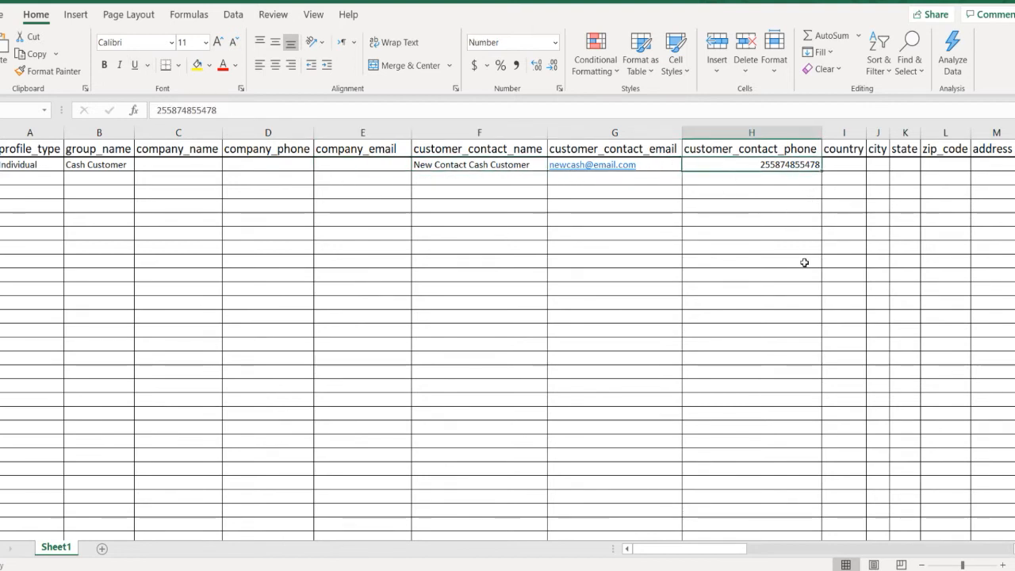
{"action": "key", "text": "Tab"}
{"action": "left_click", "coordinate": [881, 165]}
{"action": "left_click_drag", "start_coordinate": [851, 165], "coordinate": [893, 134]}
{"action": "left_click", "coordinate": [860, 167]}
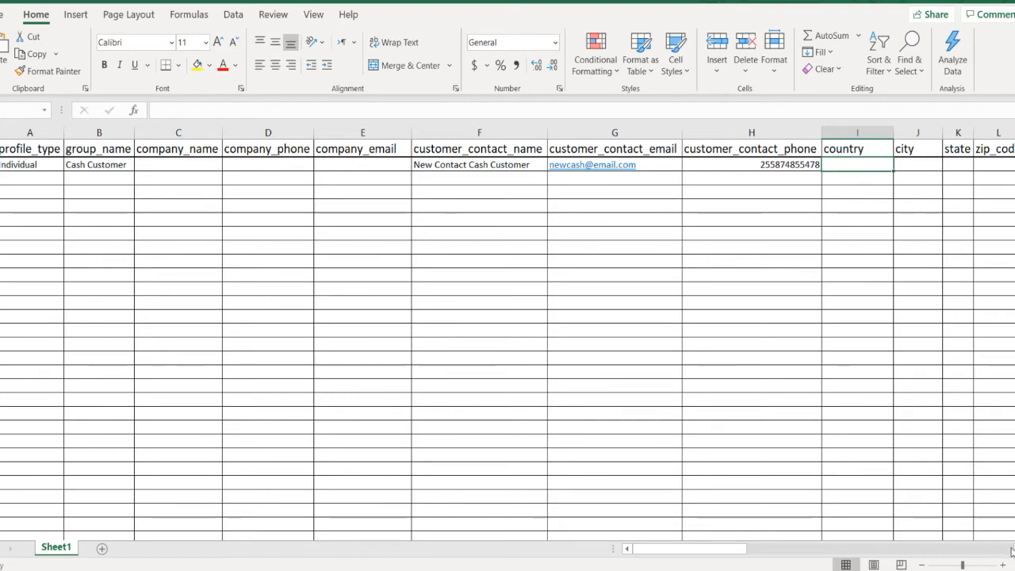
Review the licence number and licence expiry date of the first record.
{"action": "scroll", "coordinate": [939, 169], "scroll_direction": "right", "scroll_amount": 2}
{"action": "scroll", "coordinate": [573, 170], "scroll_direction": "right", "scroll_amount": 5}
{"action": "left_click", "coordinate": [571, 165]}
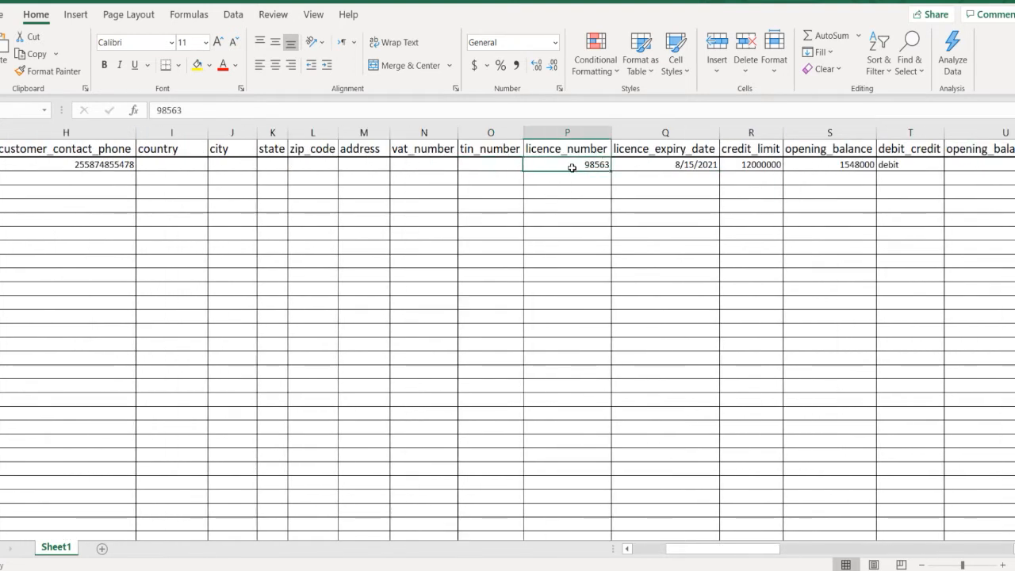
{"action": "left_click", "coordinate": [672, 165]}
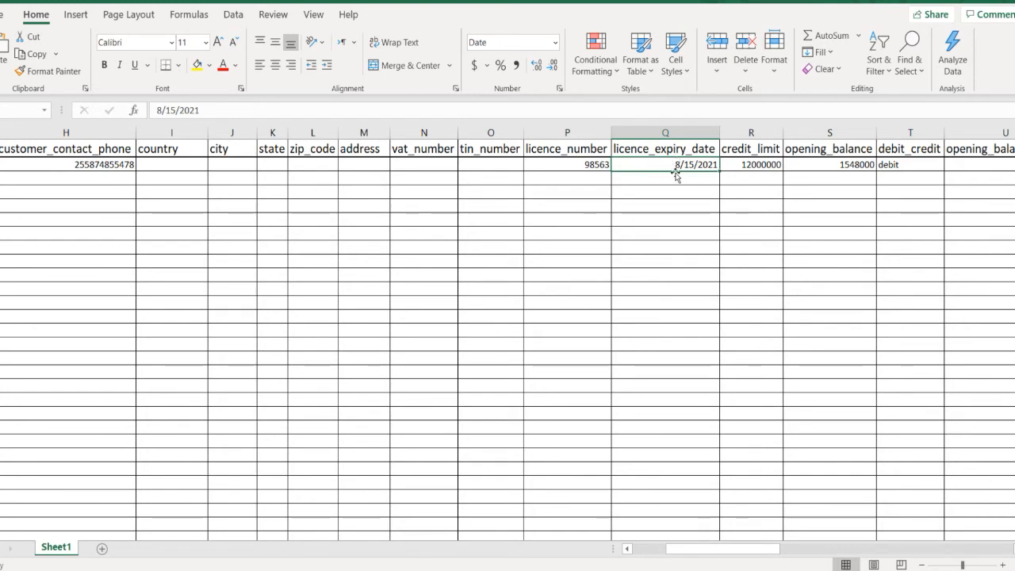
Enter the date format m/d/yyyy as a note below the licence expiry date, and clear it again.
{"action": "left_click", "coordinate": [687, 179]}
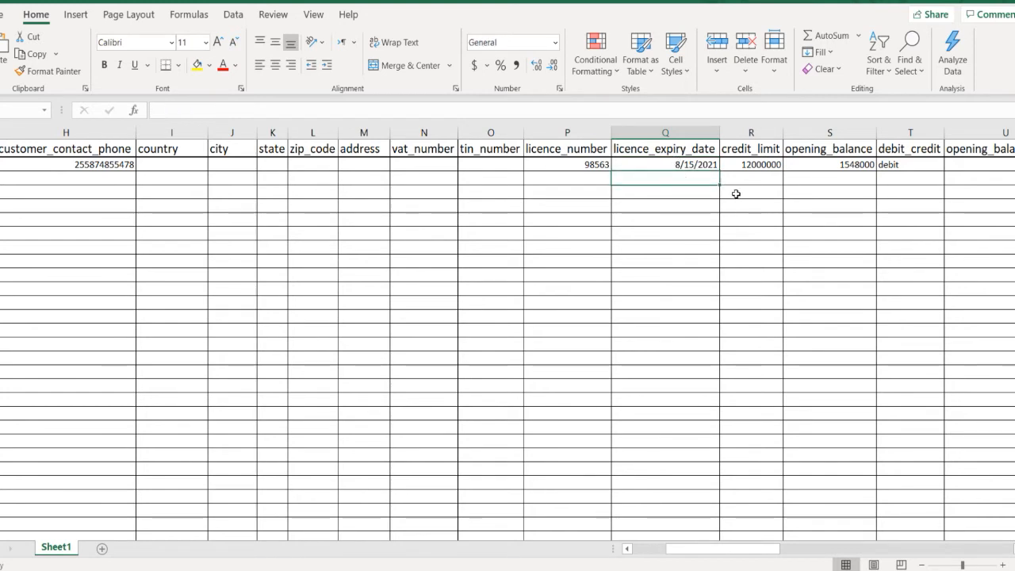
{"action": "type", "text": "m/d/yyyy"}
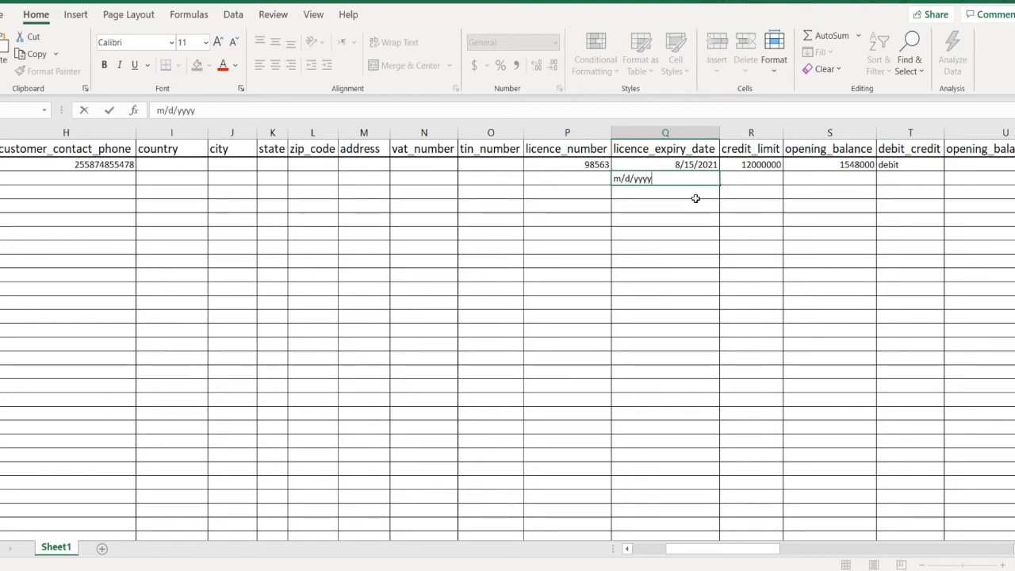
{"action": "left_click_drag", "start_coordinate": [664, 179], "coordinate": [570, 178]}
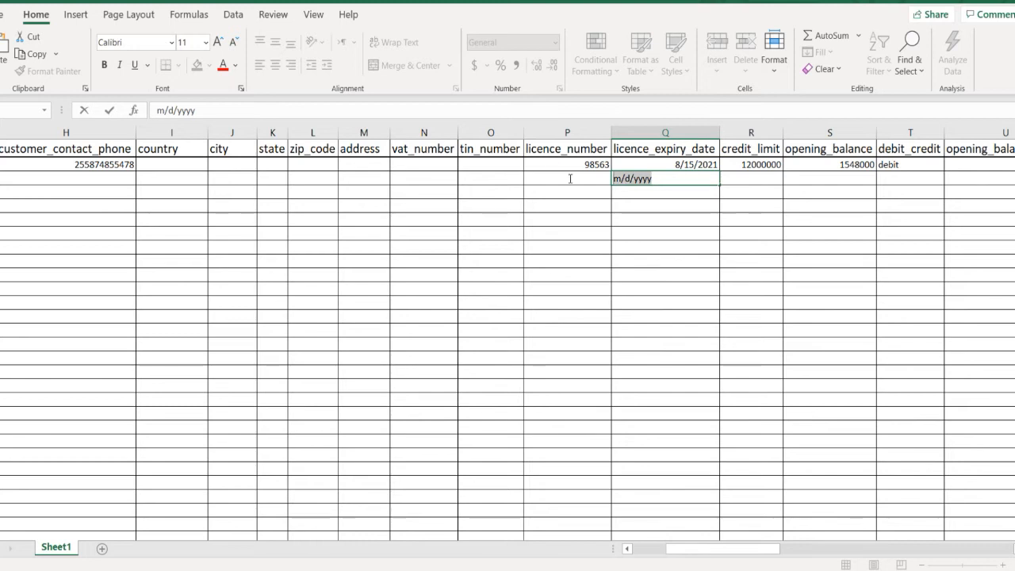
{"action": "key", "text": "BackSpace"}
{"action": "left_click", "coordinate": [797, 257]}
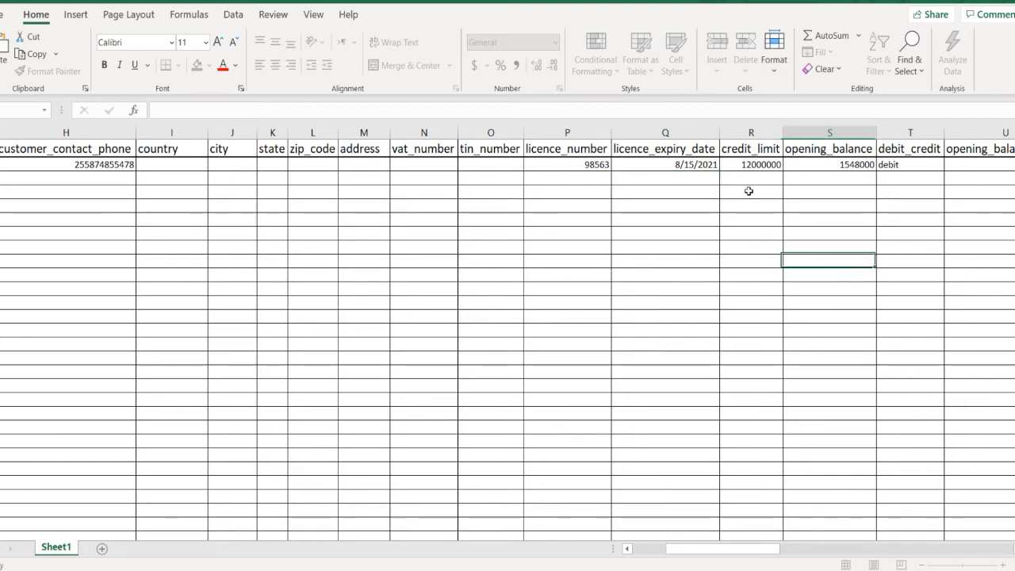
Set the first record's credit_limit to 15000000.
{"action": "left_click", "coordinate": [756, 165]}
{"action": "type", "text": "15"}
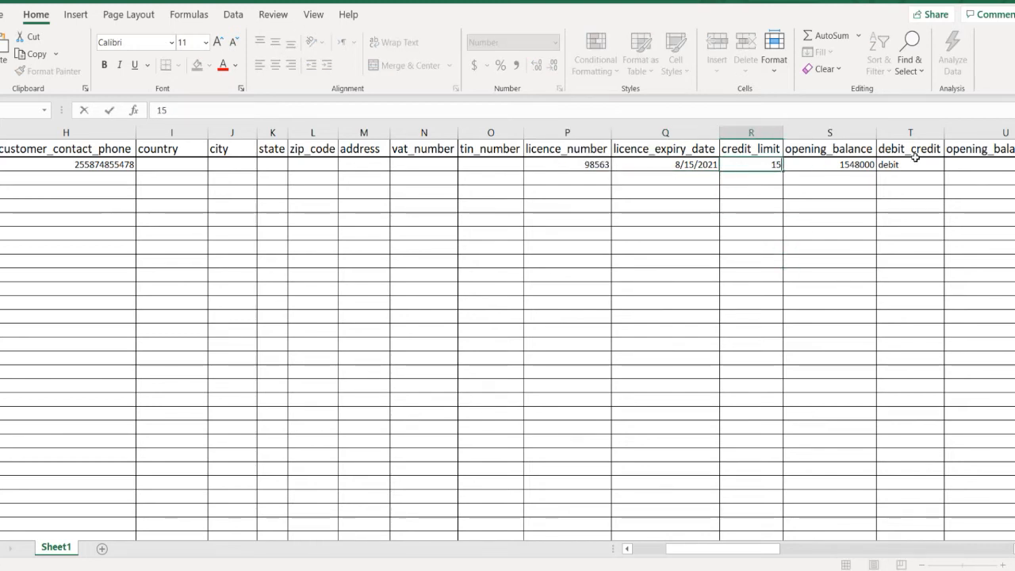
{"action": "type", "text": "000000"}
{"action": "key", "text": "Tab"}
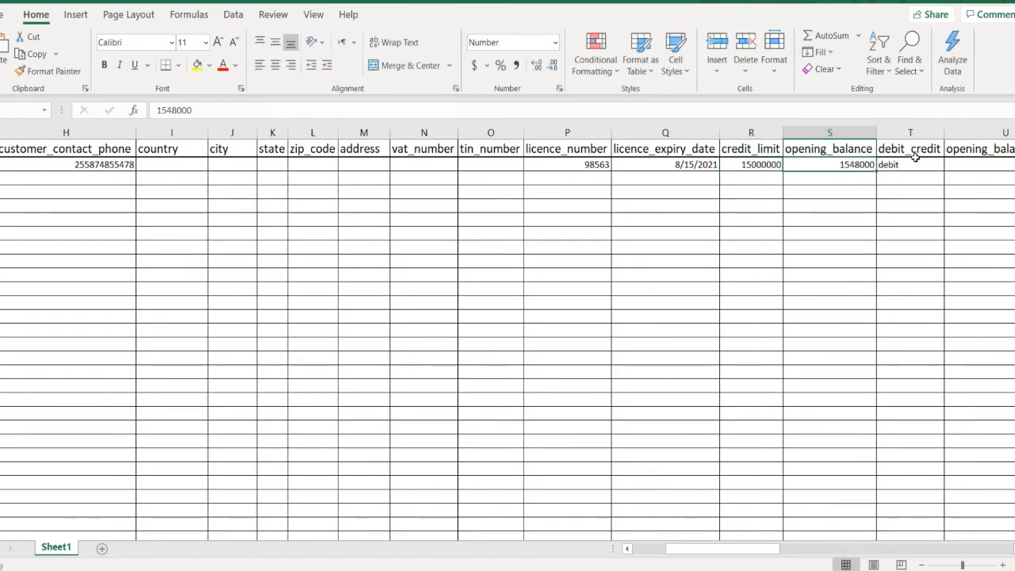
{"action": "left_click", "coordinate": [754, 165]}
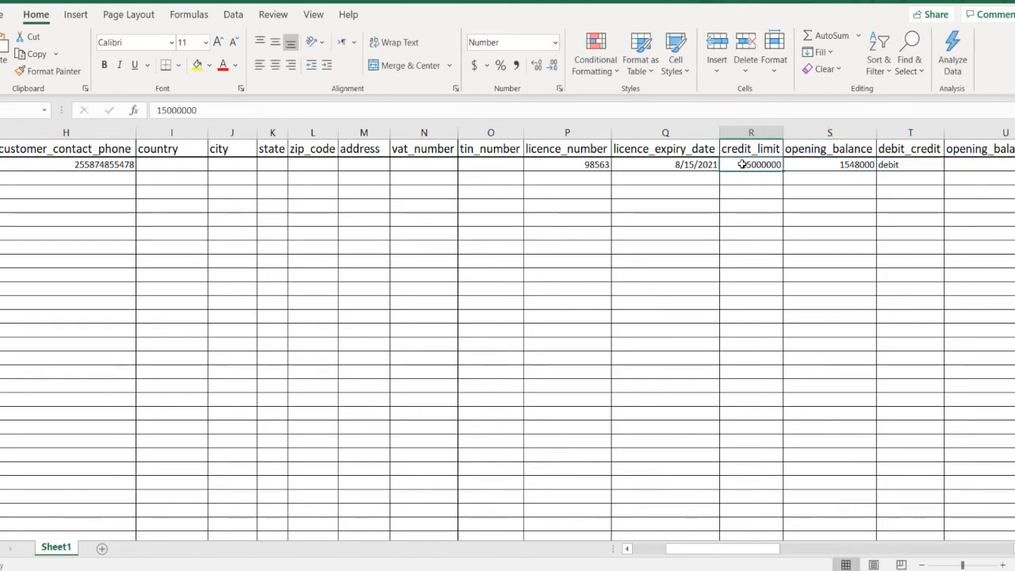
Check the first record's opening balance and choose debit as its debit_credit value.
{"action": "left_click", "coordinate": [829, 165]}
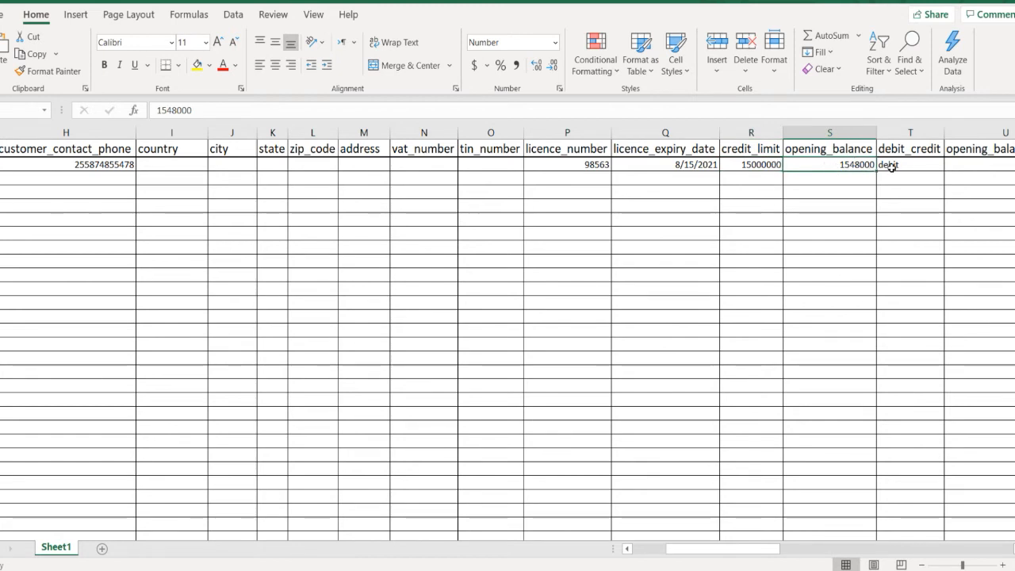
{"action": "left_click", "coordinate": [921, 165]}
{"action": "left_click", "coordinate": [950, 166]}
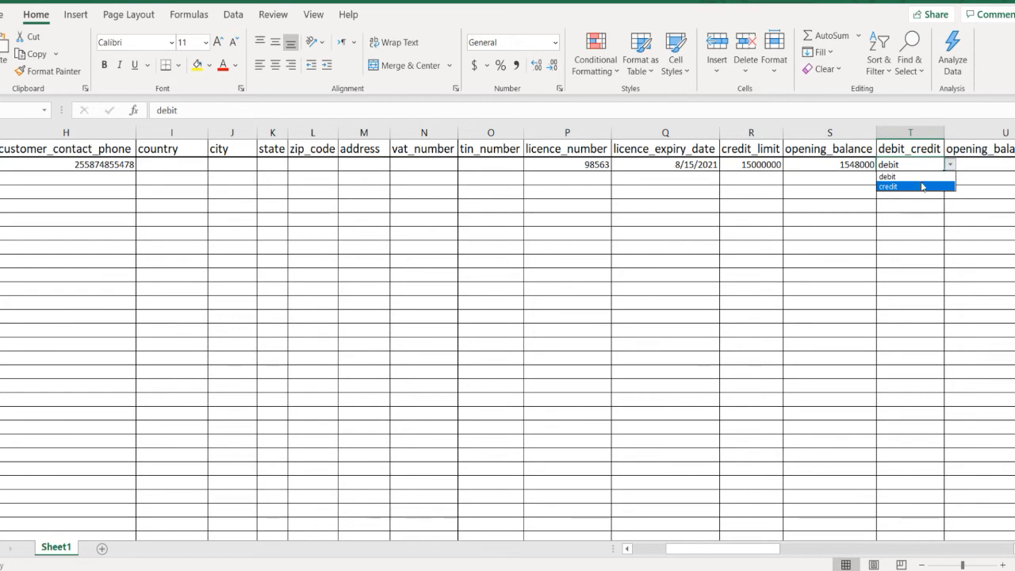
{"action": "left_click", "coordinate": [899, 176]}
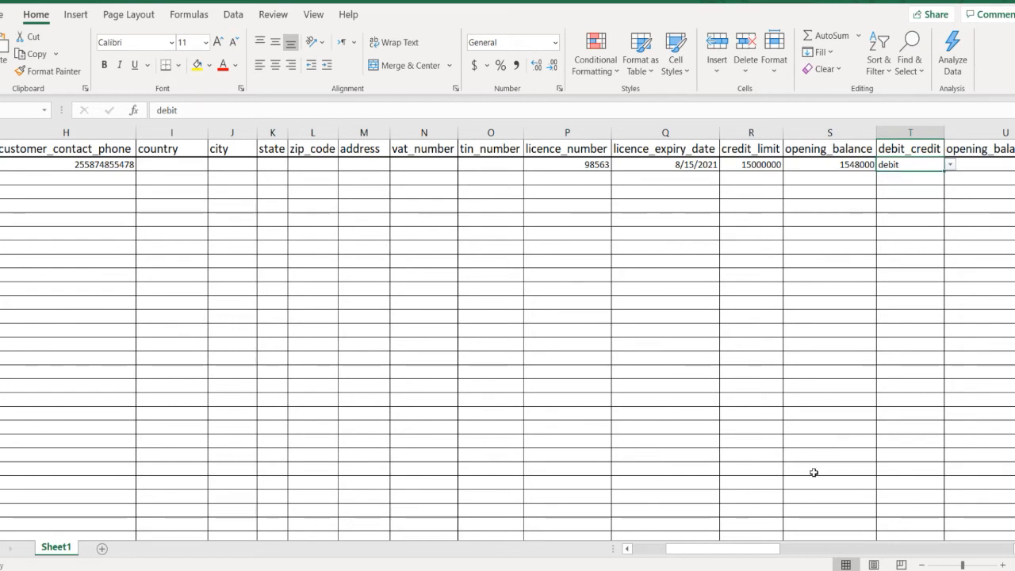
Review the first record's opening_balance_date, sales_rep_firstname, sales_rep_lastname and remarks fields.
{"action": "scroll", "coordinate": [507, 333], "scroll_direction": "right", "scroll_amount": 5}
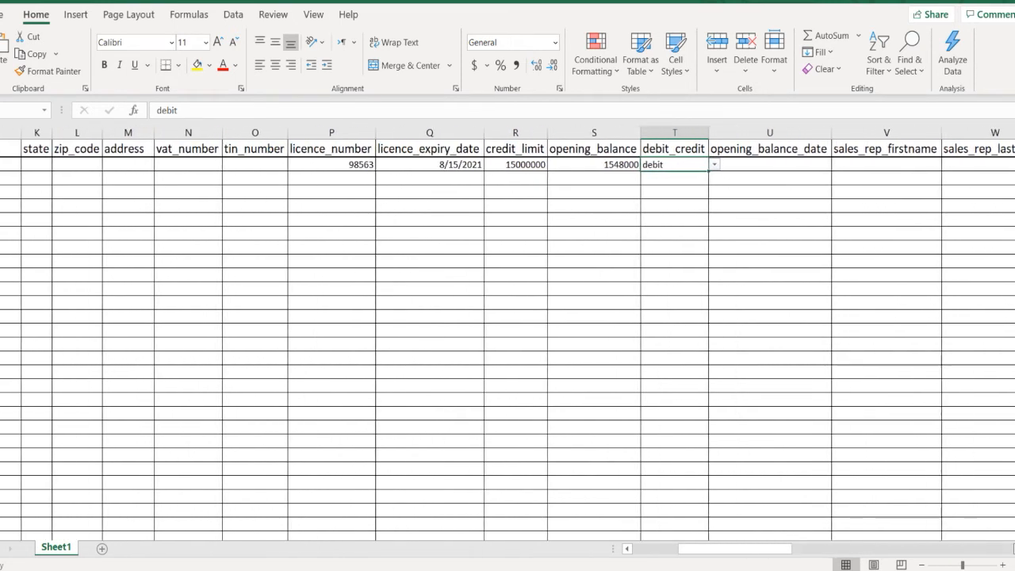
{"action": "scroll", "coordinate": [253, 220], "scroll_direction": "right", "scroll_amount": 2}
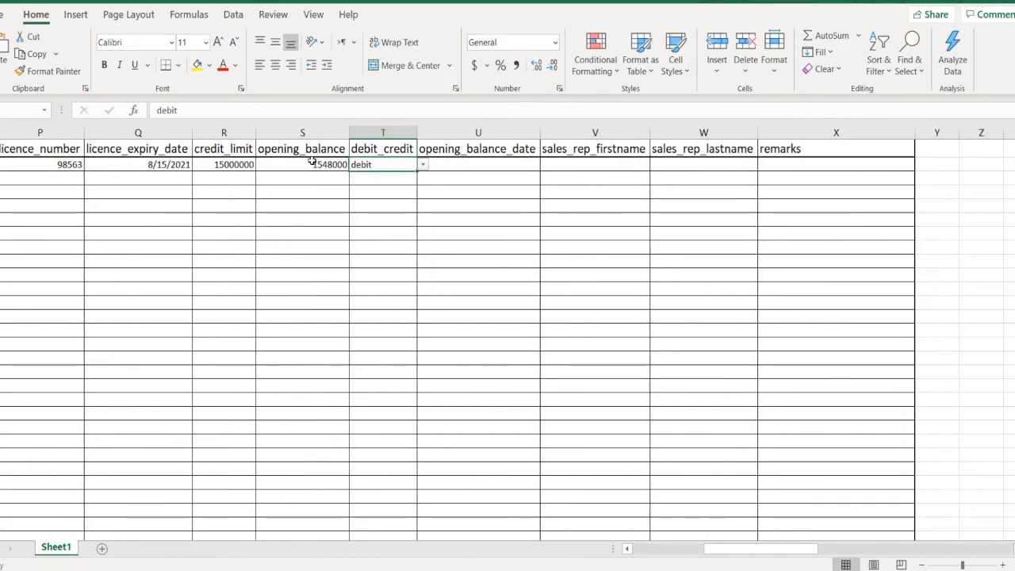
{"action": "left_click", "coordinate": [496, 165]}
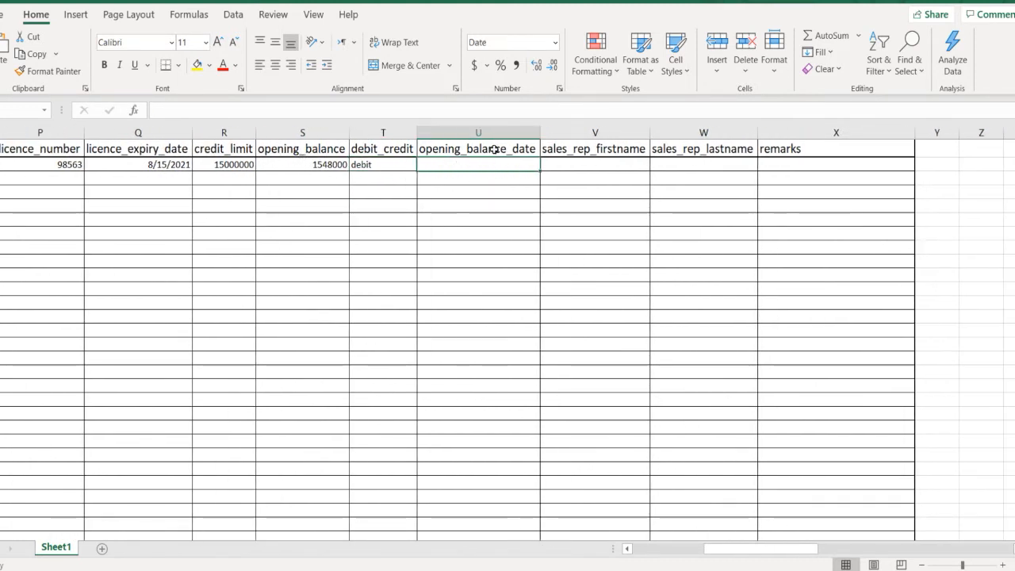
{"action": "left_click", "coordinate": [606, 164]}
{"action": "left_click", "coordinate": [696, 166]}
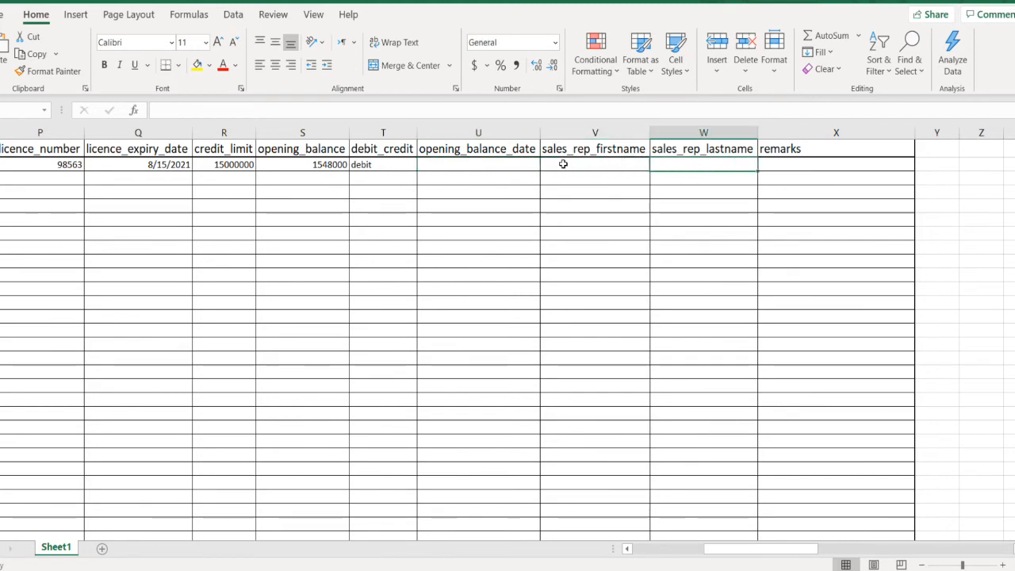
{"action": "left_click", "coordinate": [563, 164]}
{"action": "left_click", "coordinate": [674, 164]}
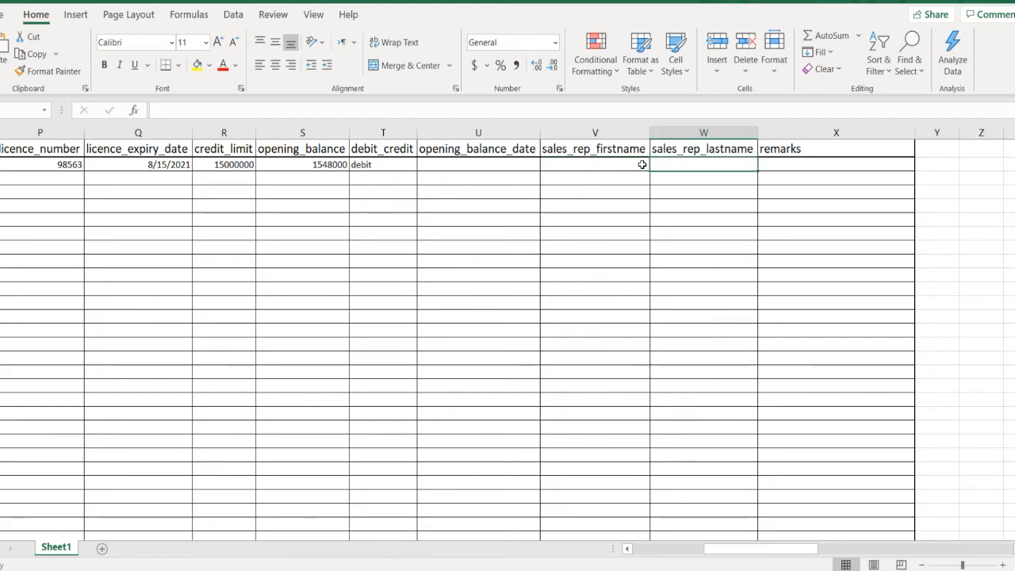
{"action": "left_click", "coordinate": [595, 163]}
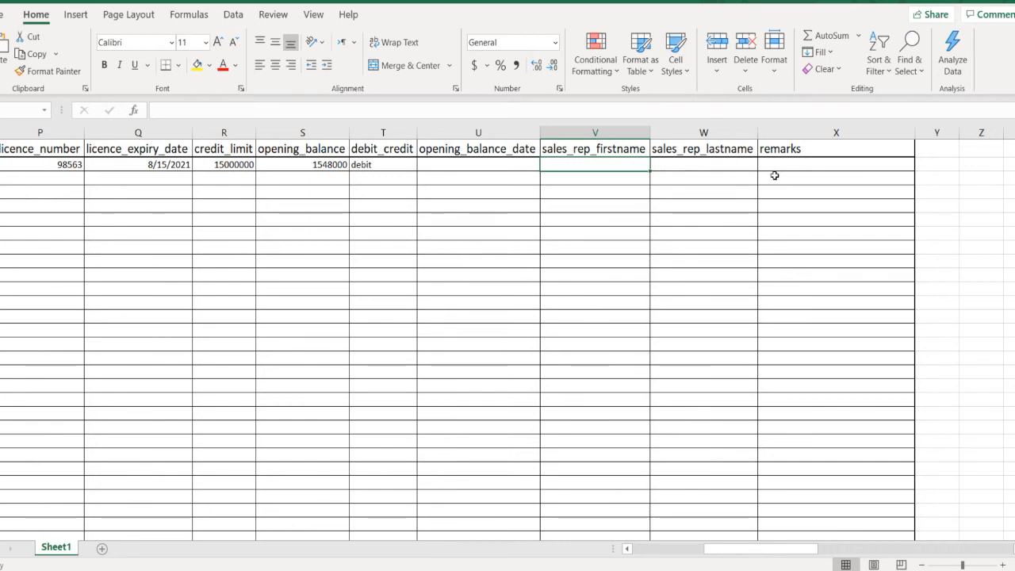
{"action": "key", "text": "Right"}
{"action": "key", "text": "Right"}
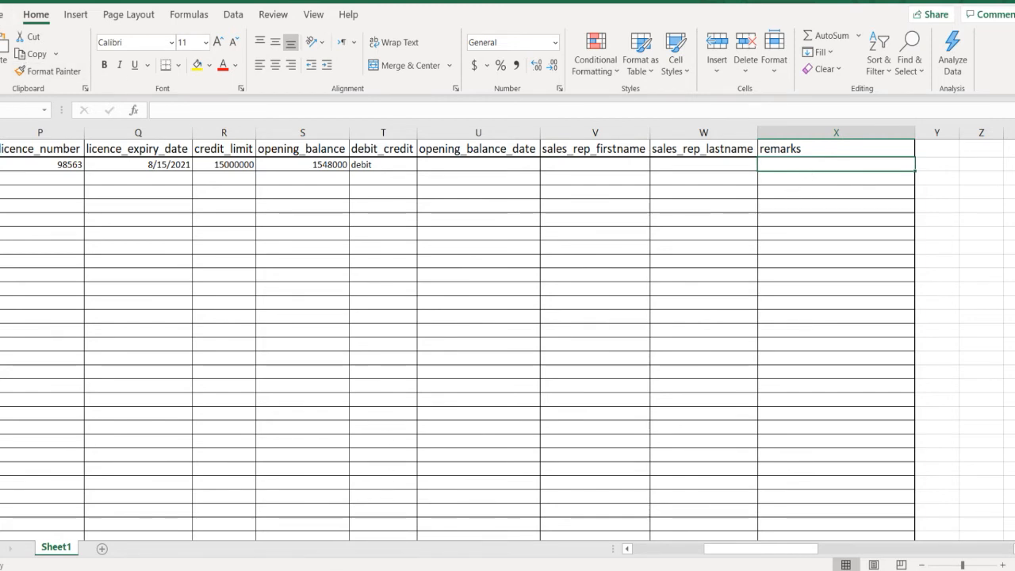
Close the customer import workbook and save the changes to CustomersImport.xlsx.
{"action": "left_click", "coordinate": [353, 569]}
{"action": "left_click", "coordinate": [508, 569]}
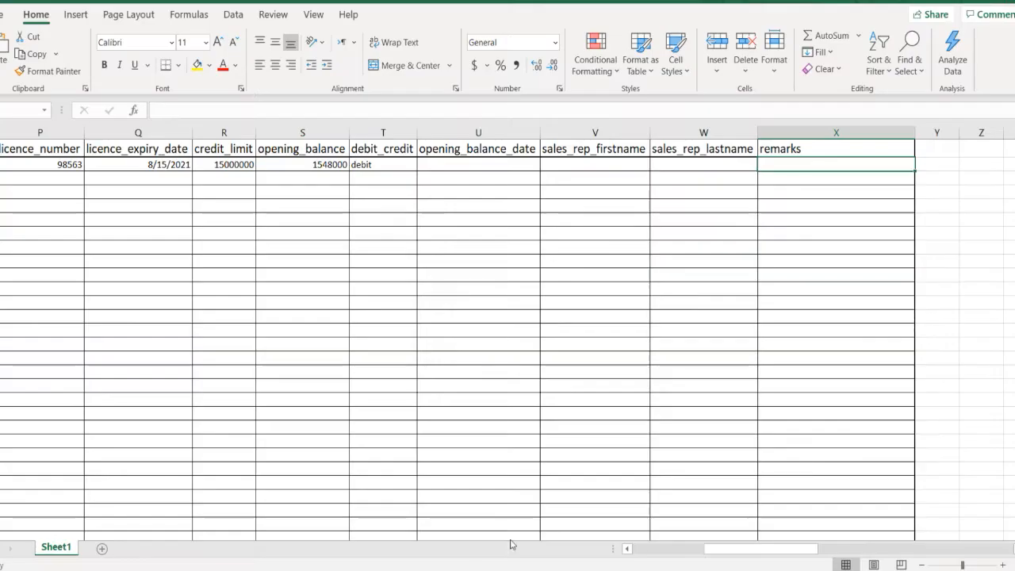
{"action": "left_click", "coordinate": [1012, 2]}
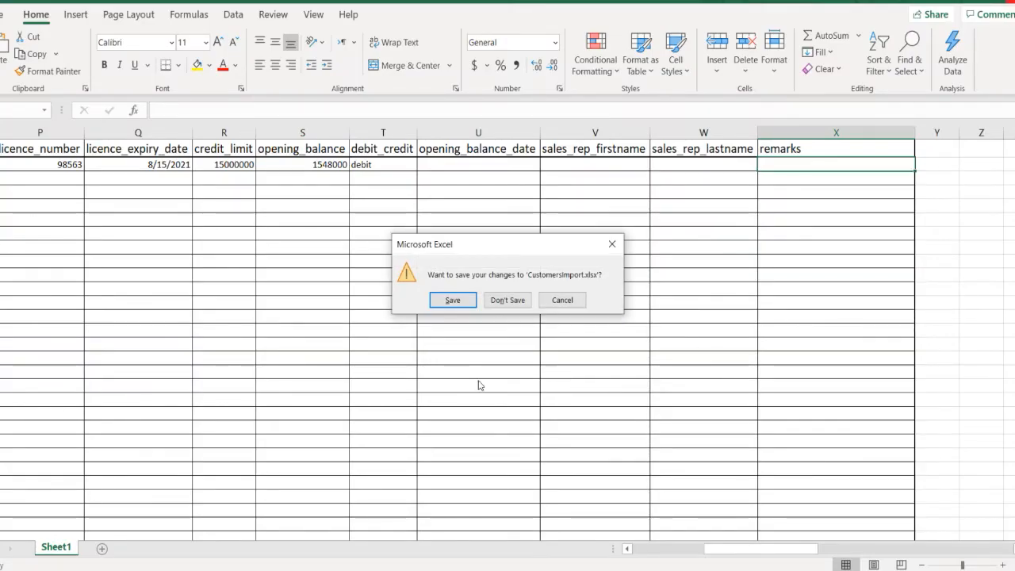
{"action": "left_click", "coordinate": [452, 300]}
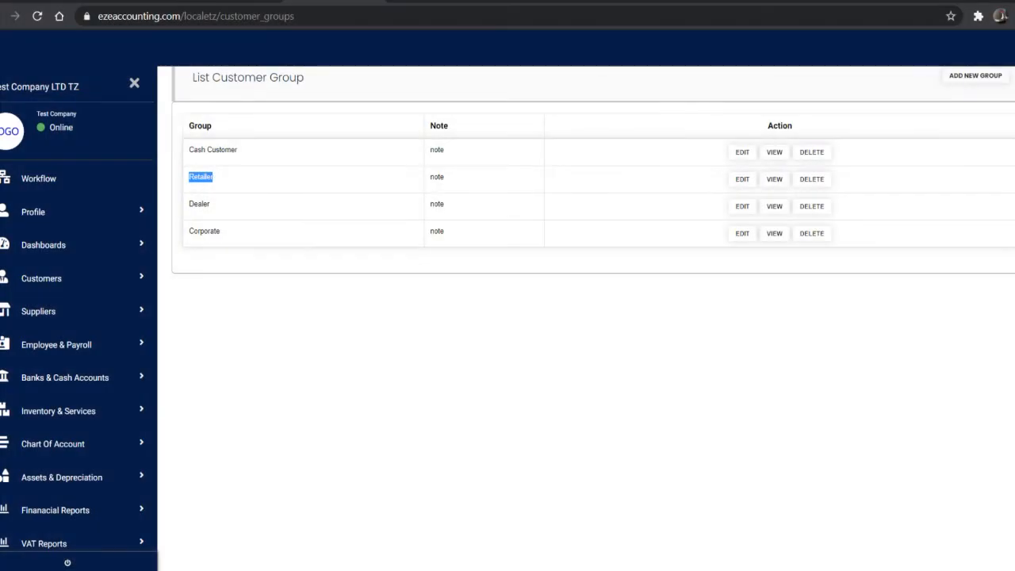
Open the customers list in ezeaccounting and import the customers from CustomersImport.xlsx on the Desktop.
{"action": "left_click", "coordinate": [44, 282]}
{"action": "left_click", "coordinate": [48, 333]}
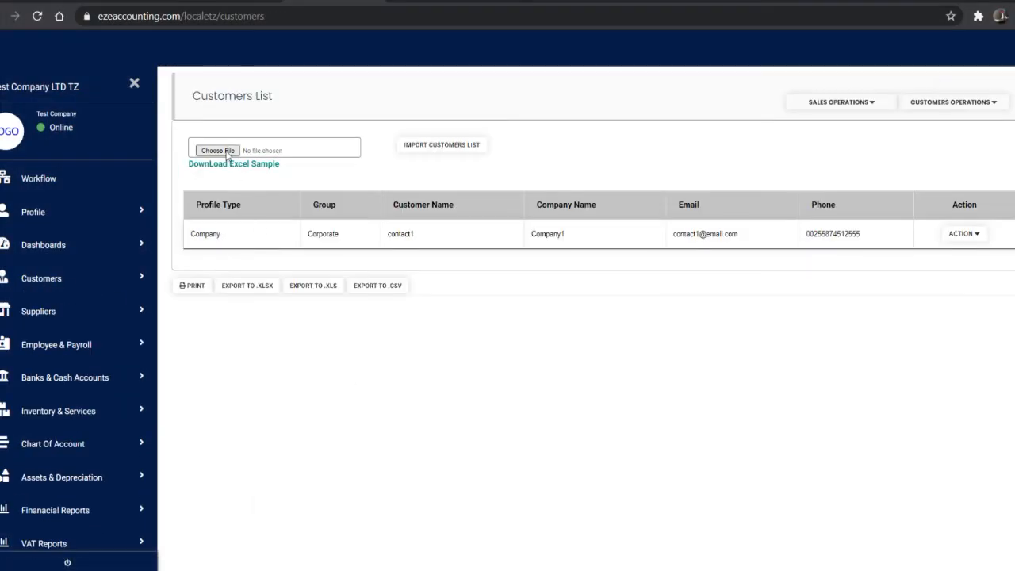
{"action": "left_click", "coordinate": [217, 150]}
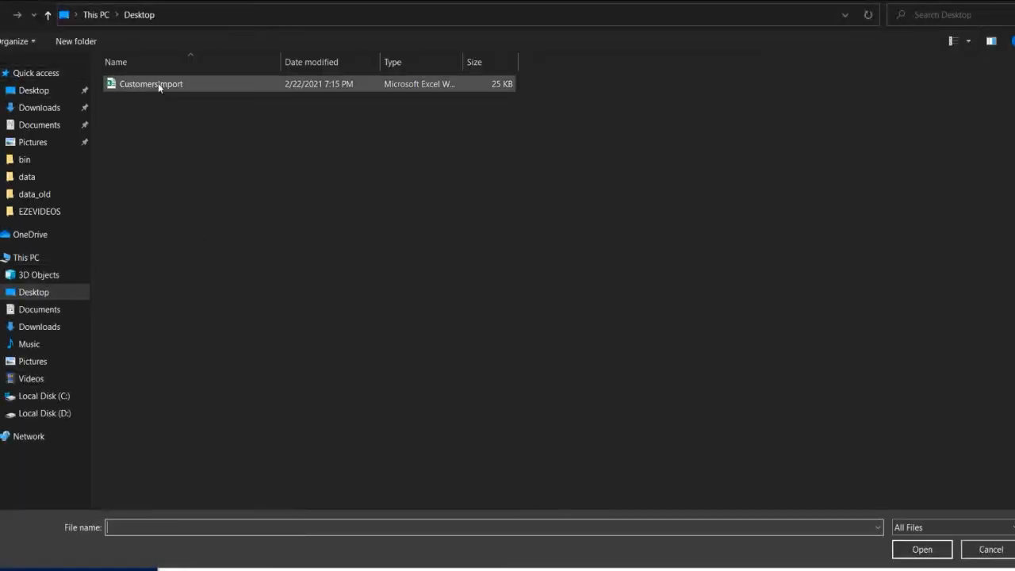
{"action": "double_click", "coordinate": [158, 84]}
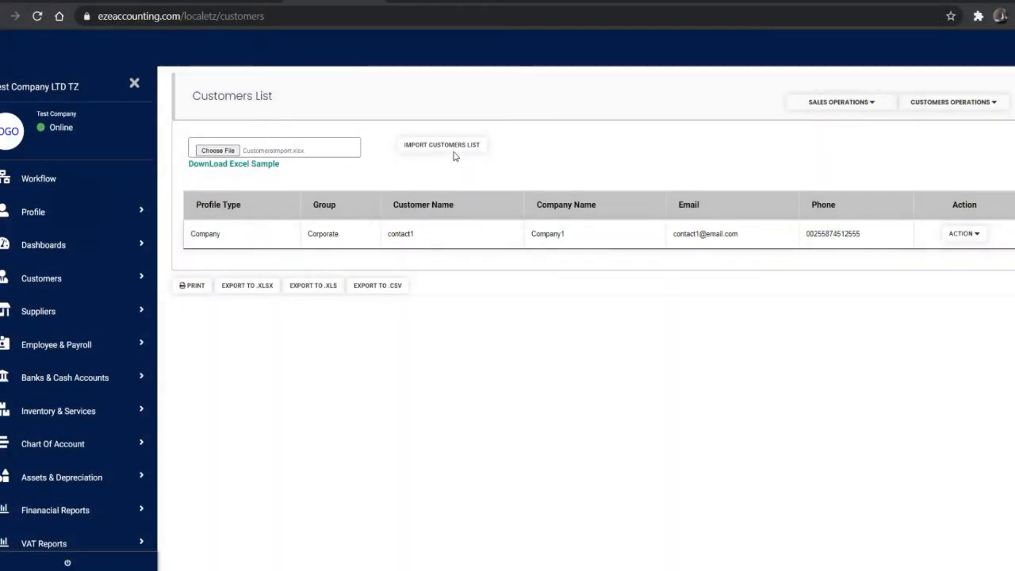
{"action": "left_click", "coordinate": [448, 145]}
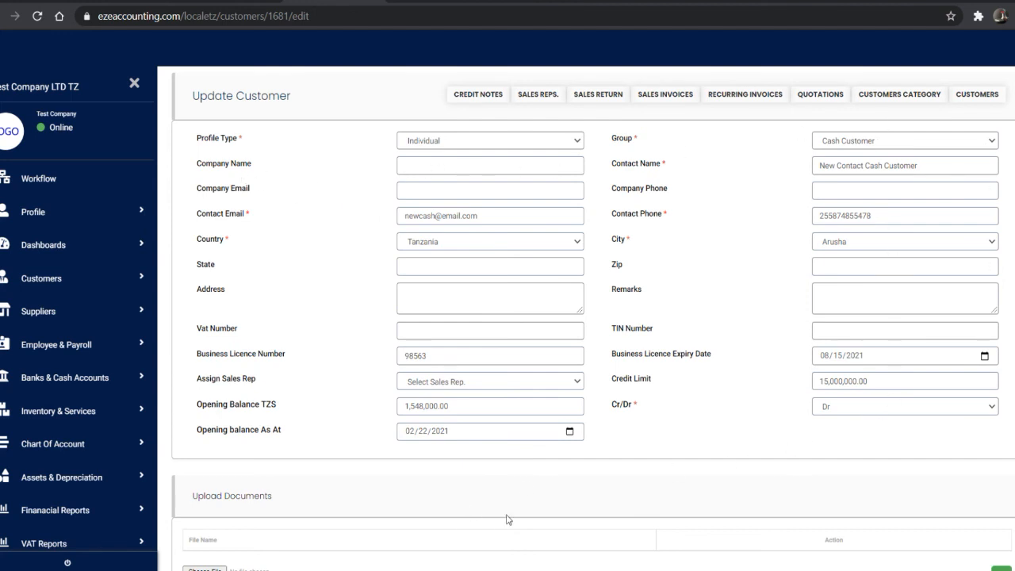
Review the imported customer's details and check the opening balance postings in the transactions list and chart of accounts.
{"action": "scroll", "coordinate": [527, 484], "scroll_direction": "down", "scroll_amount": 1}
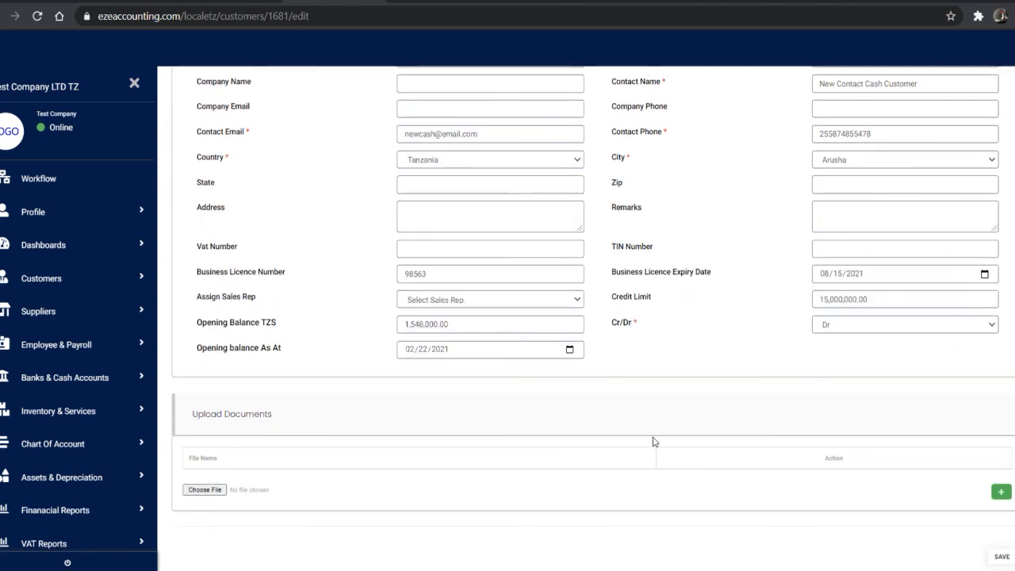
{"action": "left_click", "coordinate": [52, 443]}
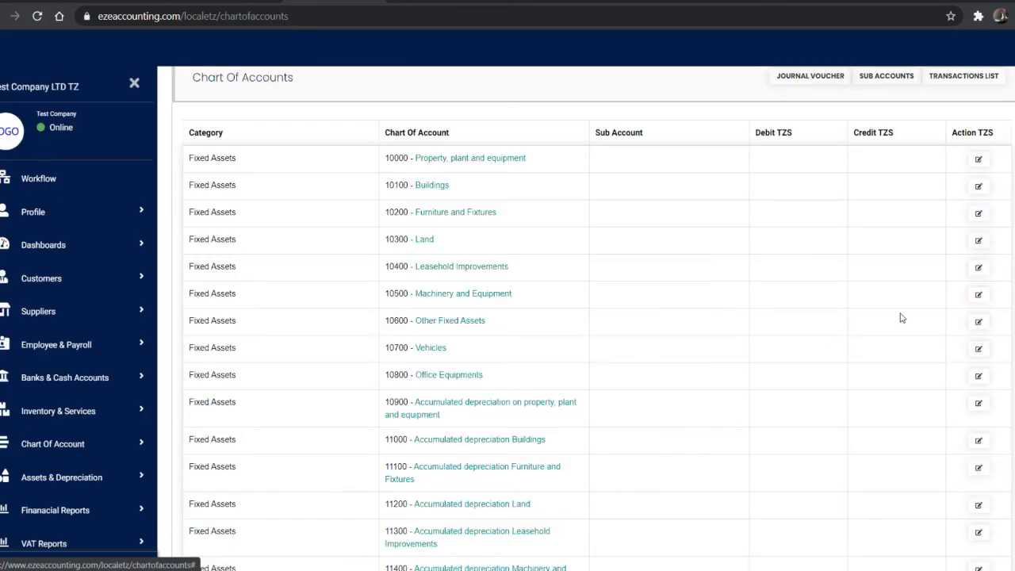
{"action": "left_click", "coordinate": [955, 76]}
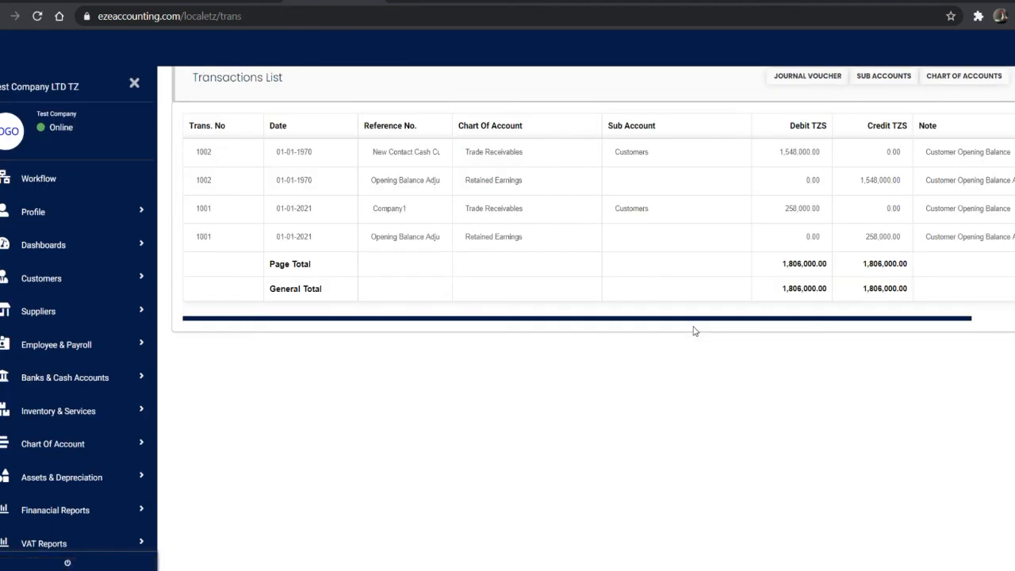
{"action": "left_click", "coordinate": [974, 82]}
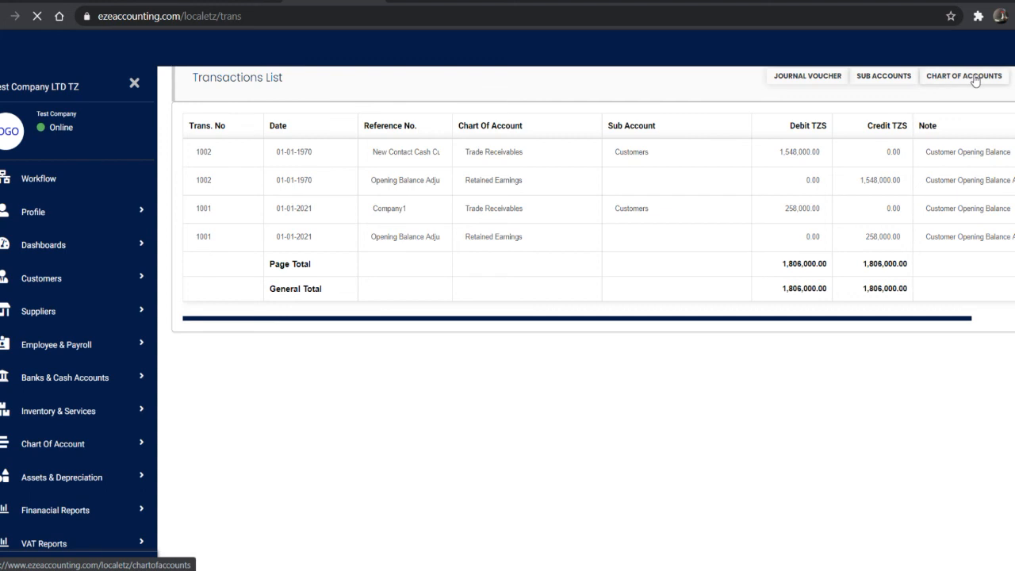